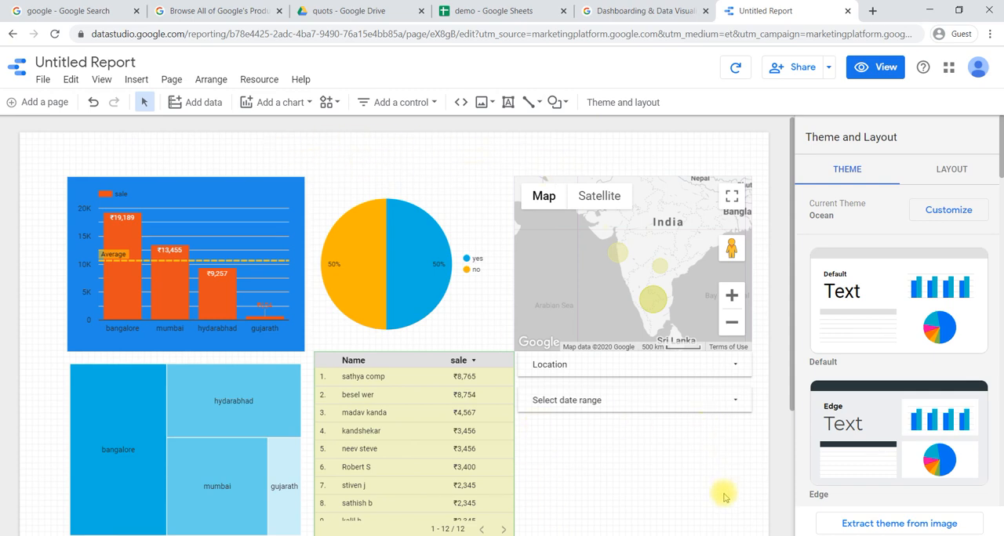
scroll(610, 487, "down", 1)
scroll(610, 488, "down", 2)
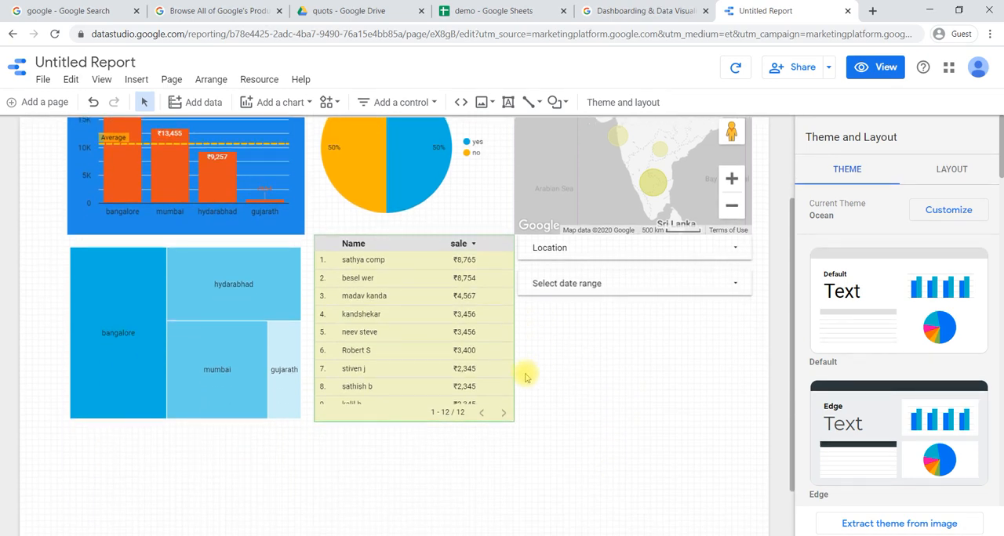
scroll(705, 333, "up", 3)
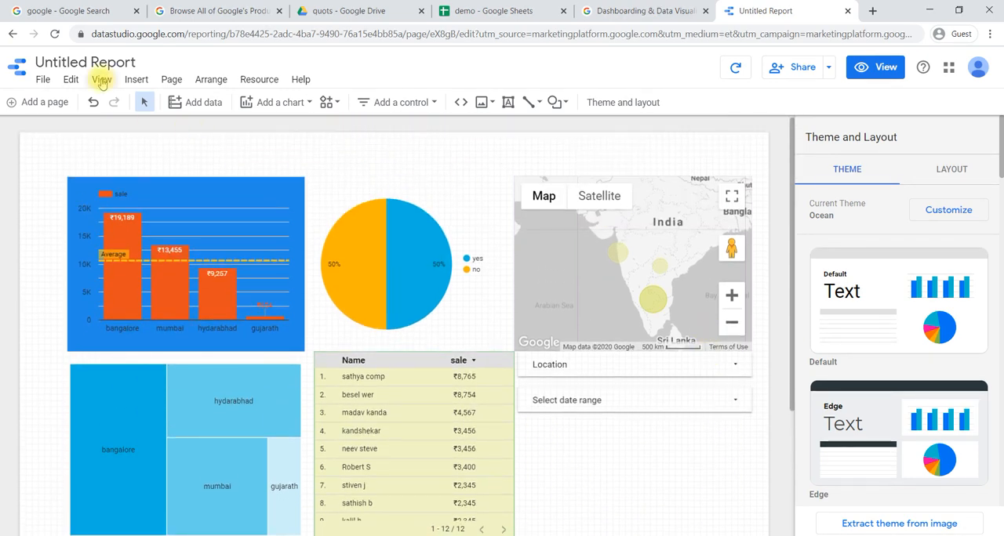
left_click(105, 81)
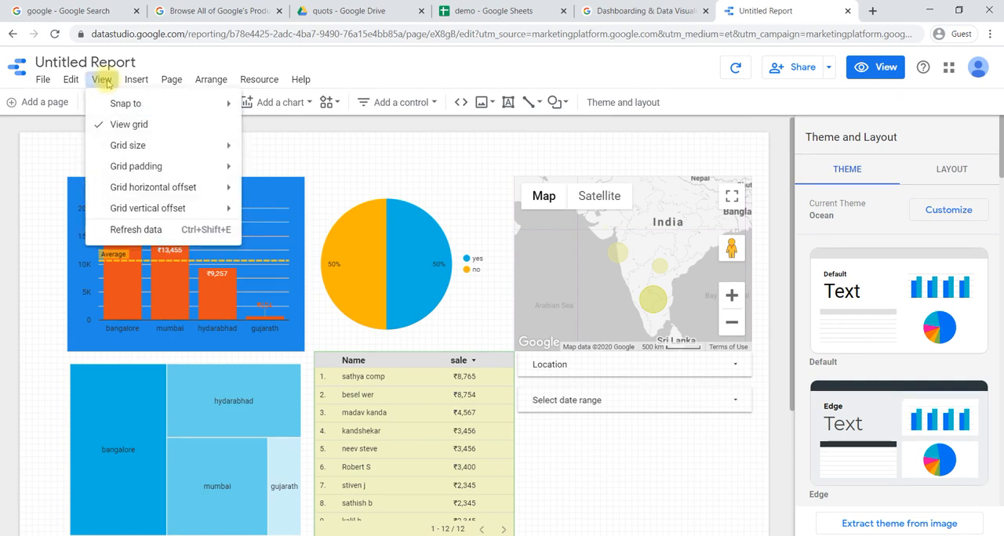
left_click(134, 86)
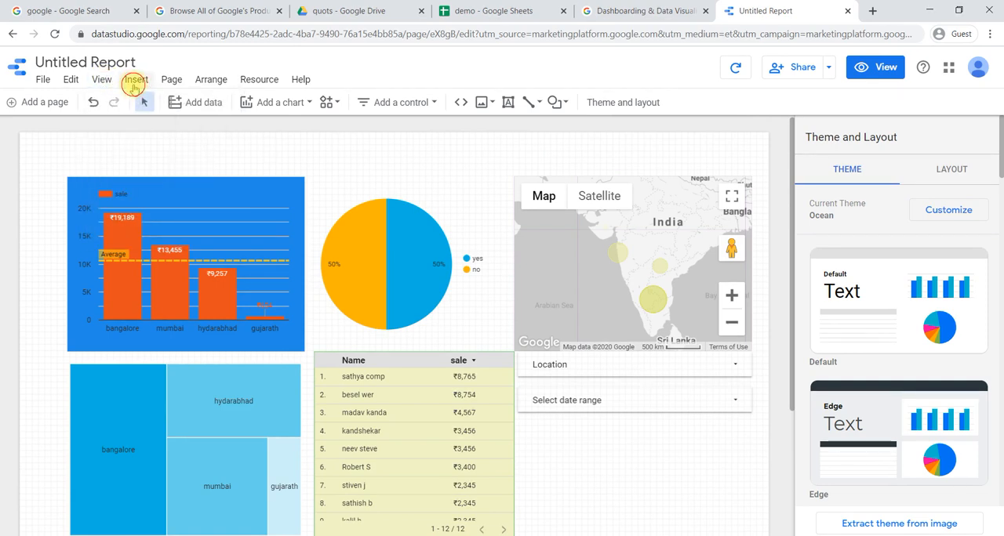
- Insert a text box above the charts and resize it into a banner spanning most of the page width
left_click(135, 86)
scroll(176, 378, "down", 3)
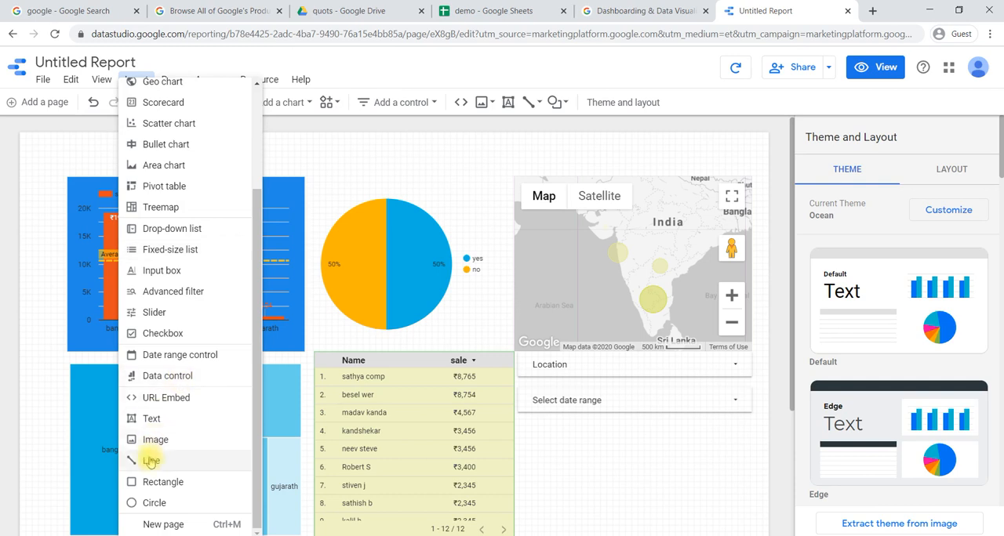
left_click(157, 421)
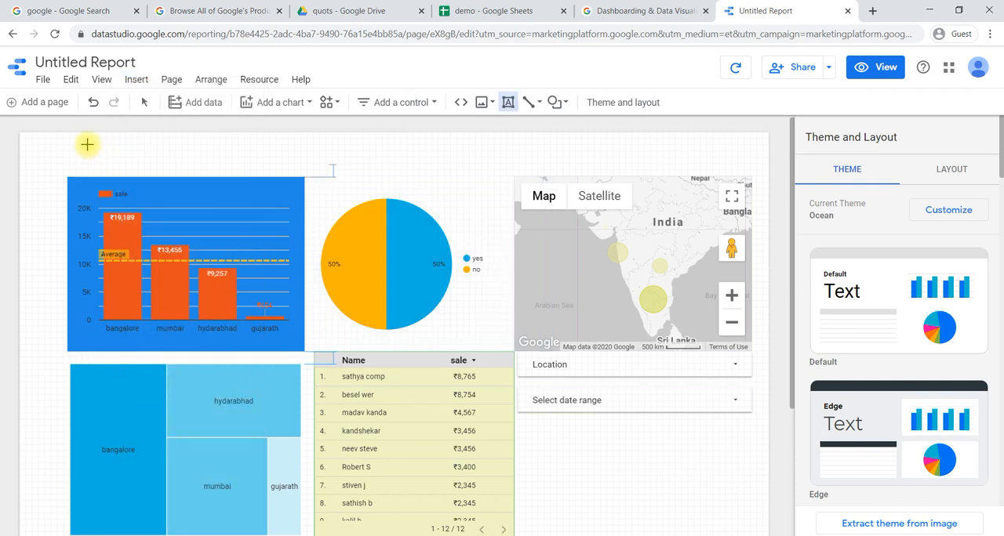
left_click(72, 141)
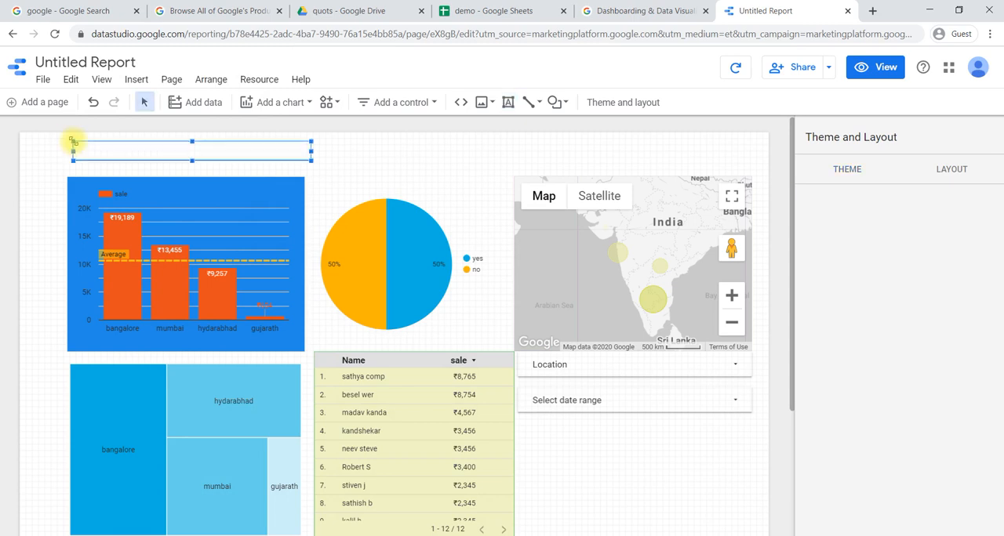
left_click_drag(311, 151, 709, 151)
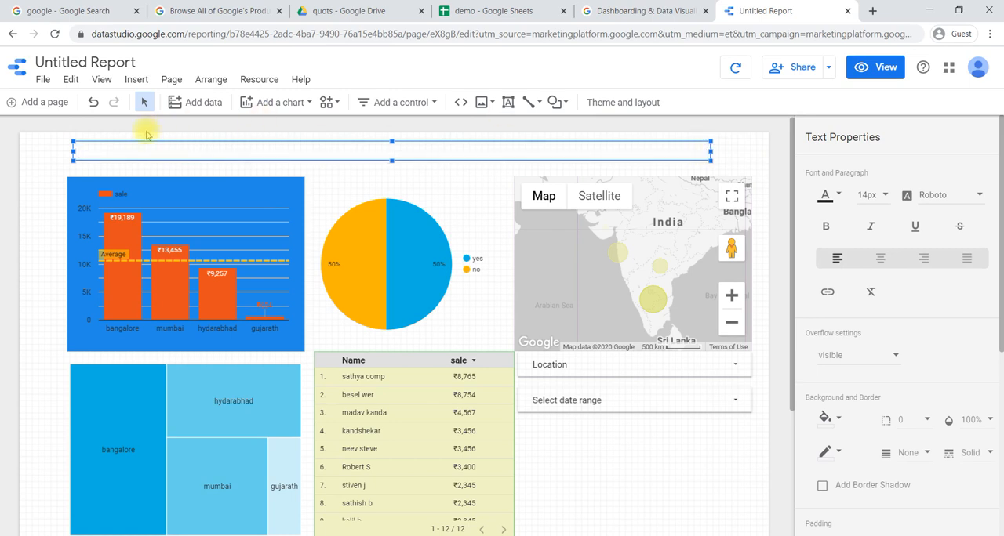
left_click_drag(74, 150, 117, 151)
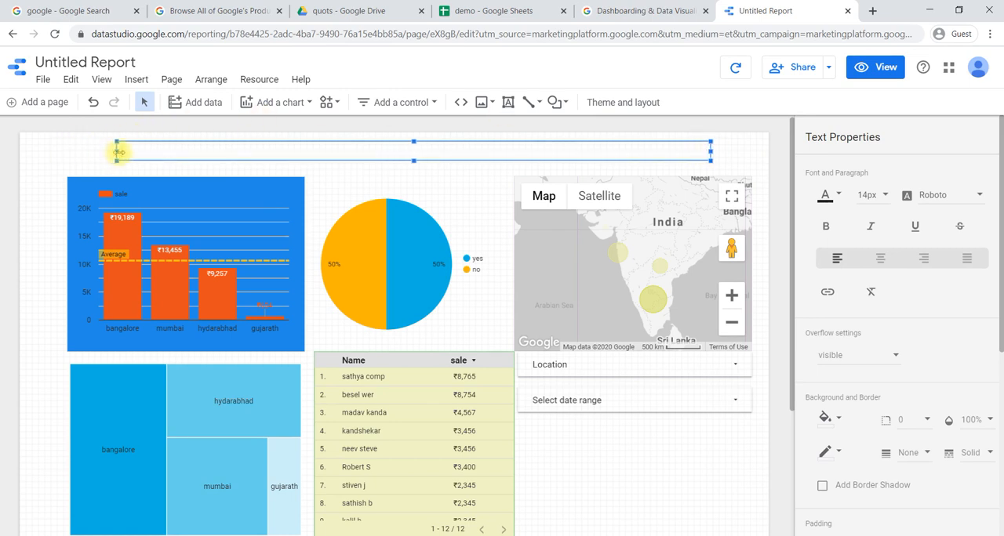
left_click_drag(413, 163, 413, 173)
- Enter the title "Demo Report" in the banner text box and center-align it
left_click(178, 157)
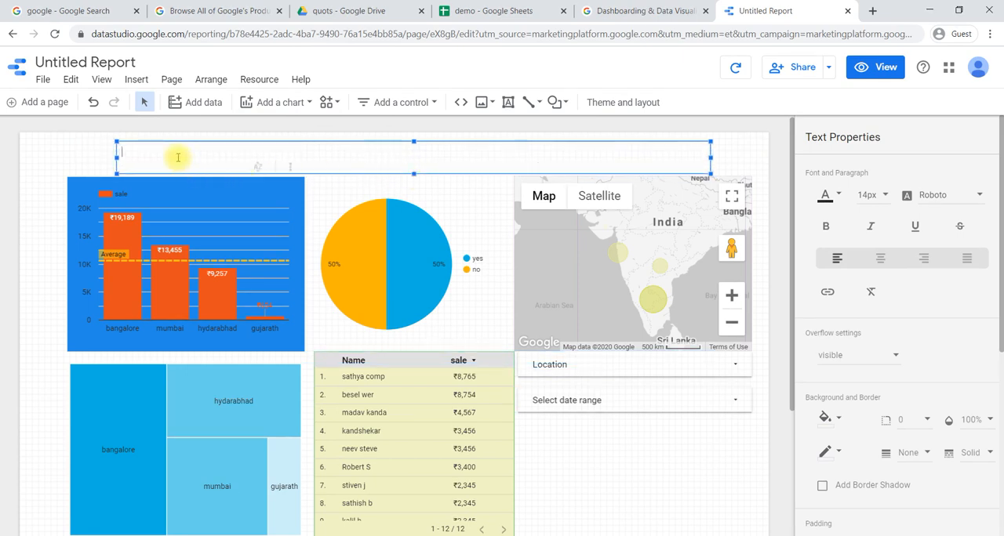
type("Demo Report")
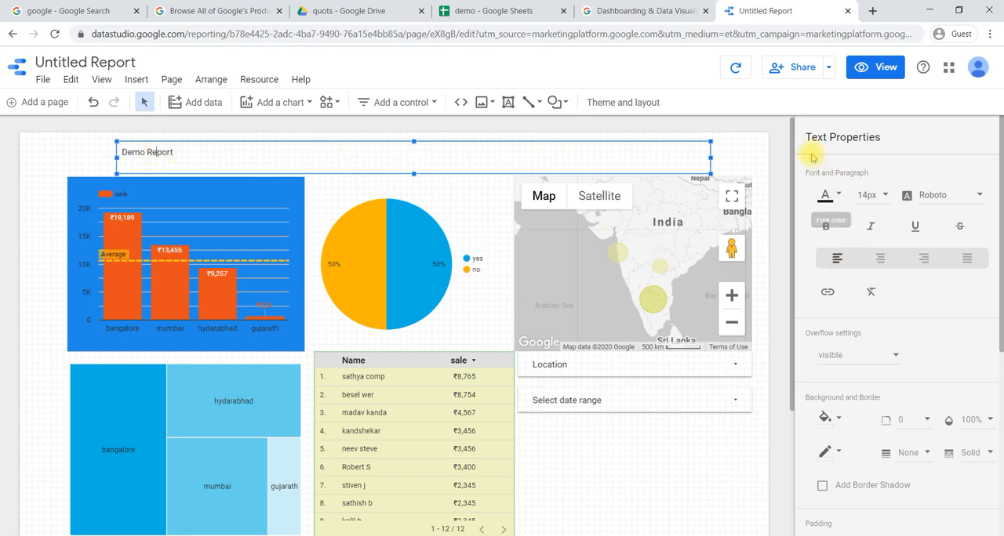
left_click(881, 258)
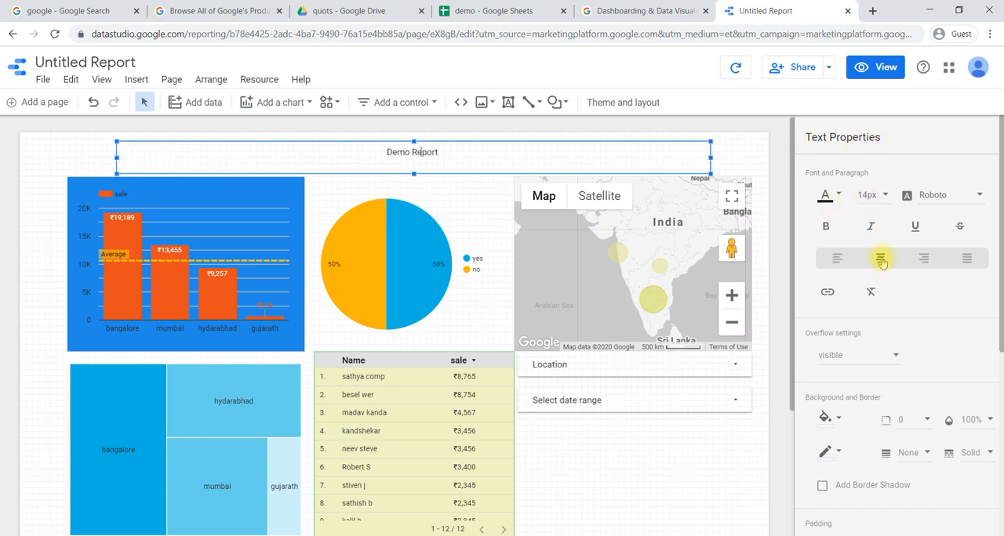
- Set the font size of the "Demo Report" title to 24px, without bold
left_click(826, 229)
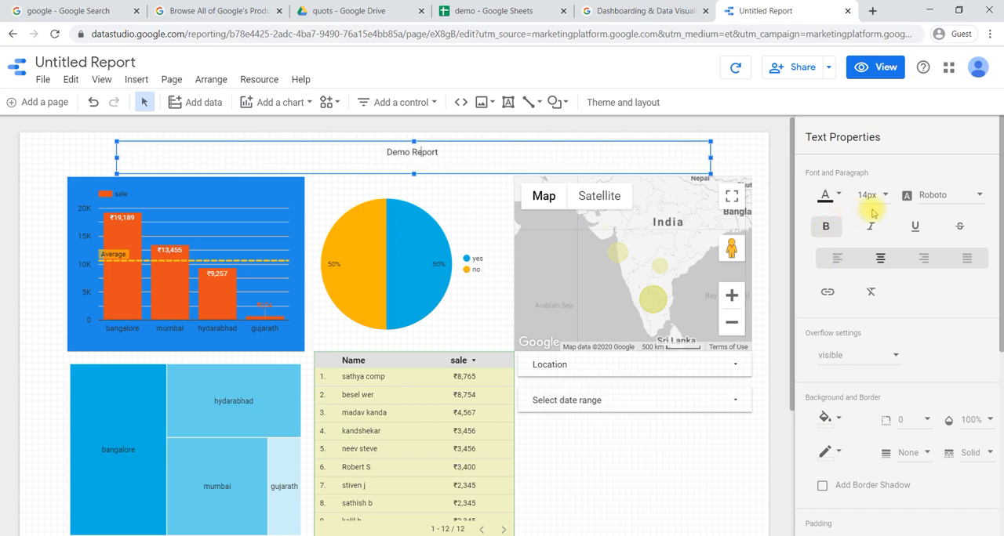
left_click_drag(446, 152, 363, 152)
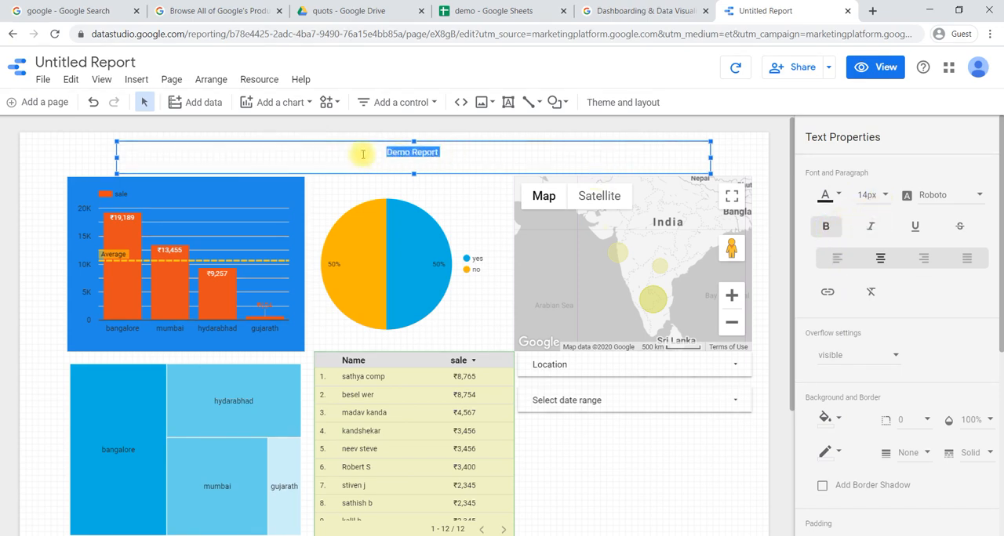
left_click(820, 226)
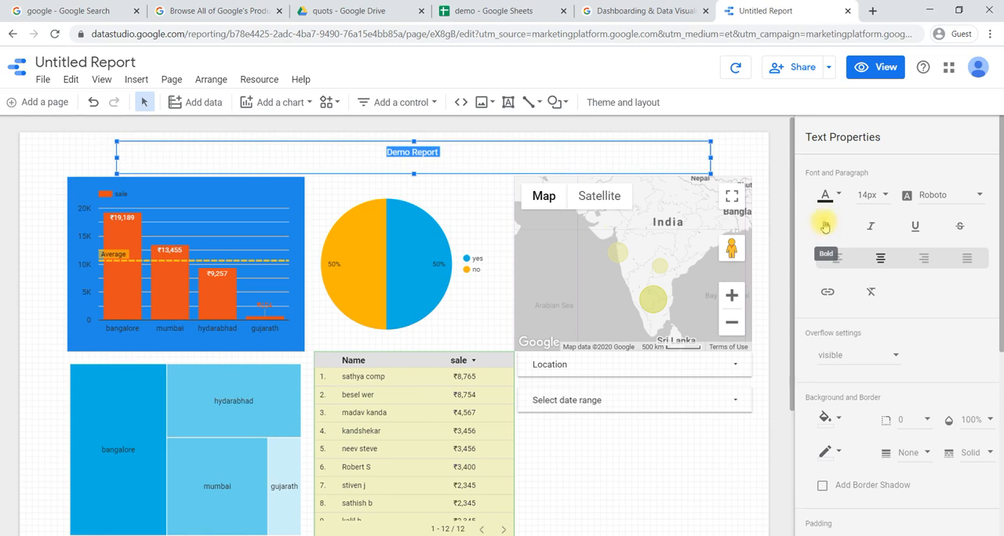
left_click(886, 198)
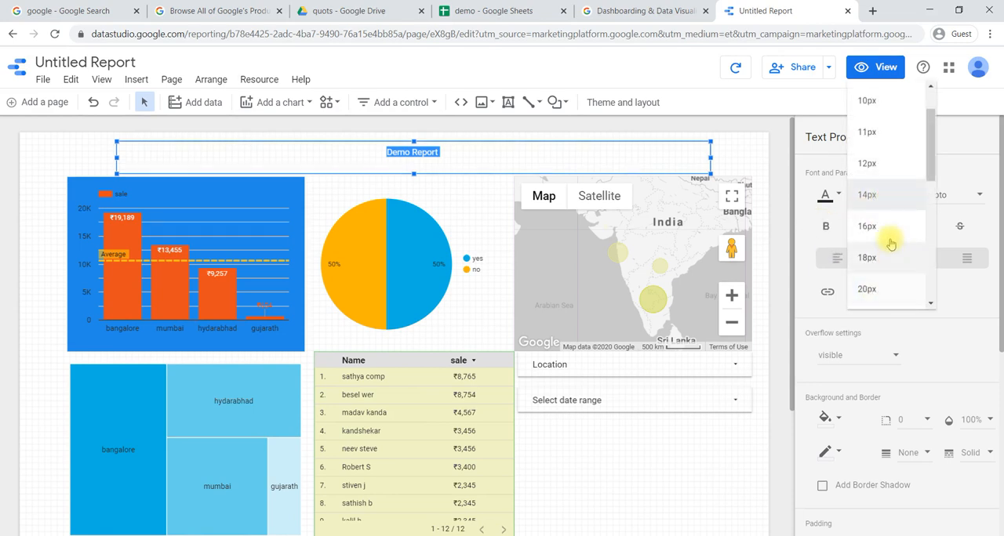
scroll(879, 287, "down", 2)
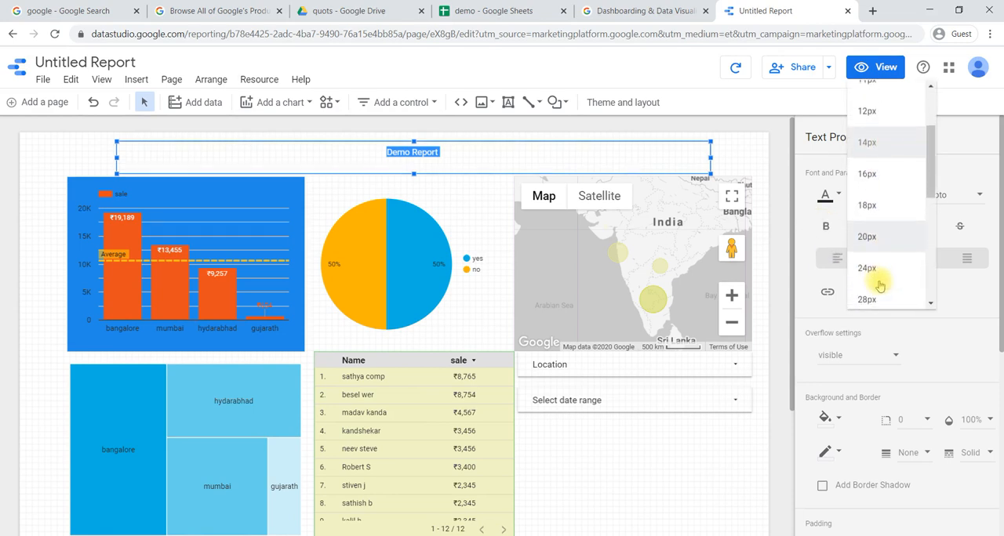
left_click(873, 267)
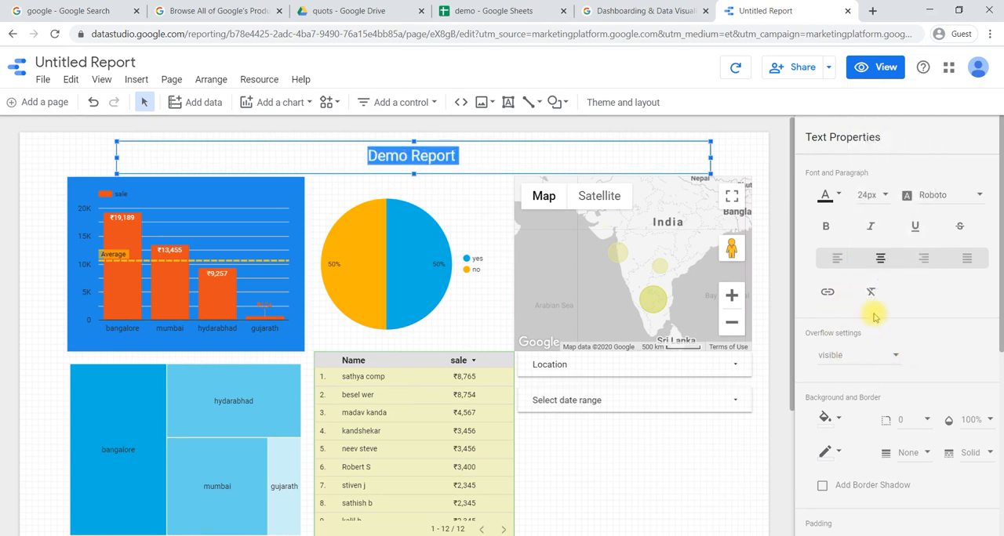
left_click(833, 198)
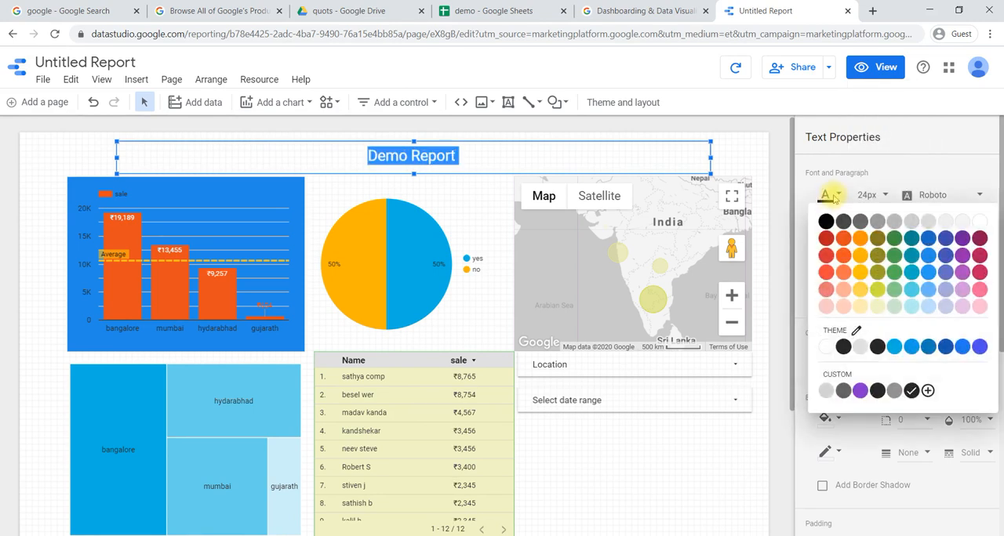
left_click(833, 198)
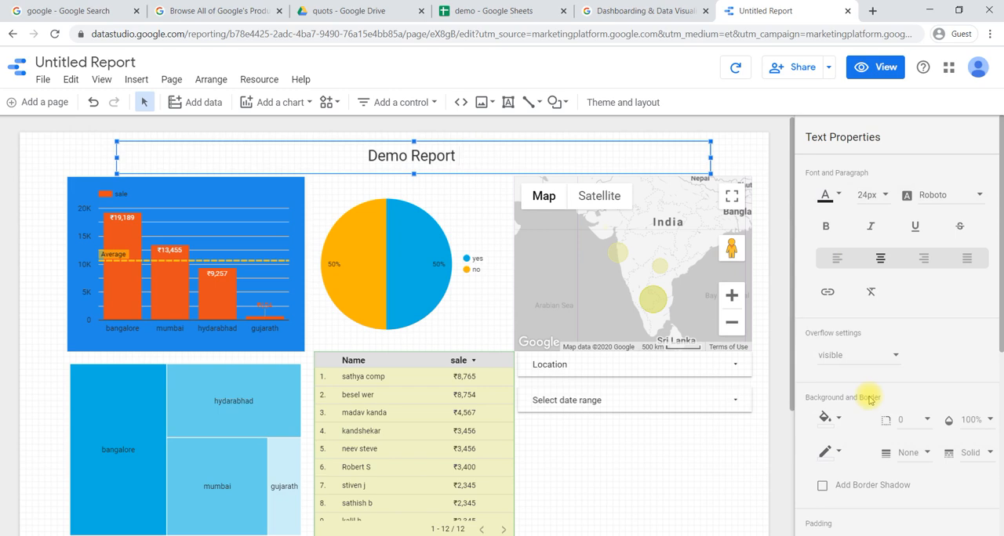
- Fill the background of the title text box with light green, then deselect it
scroll(863, 400, "down", 1)
left_click(839, 345)
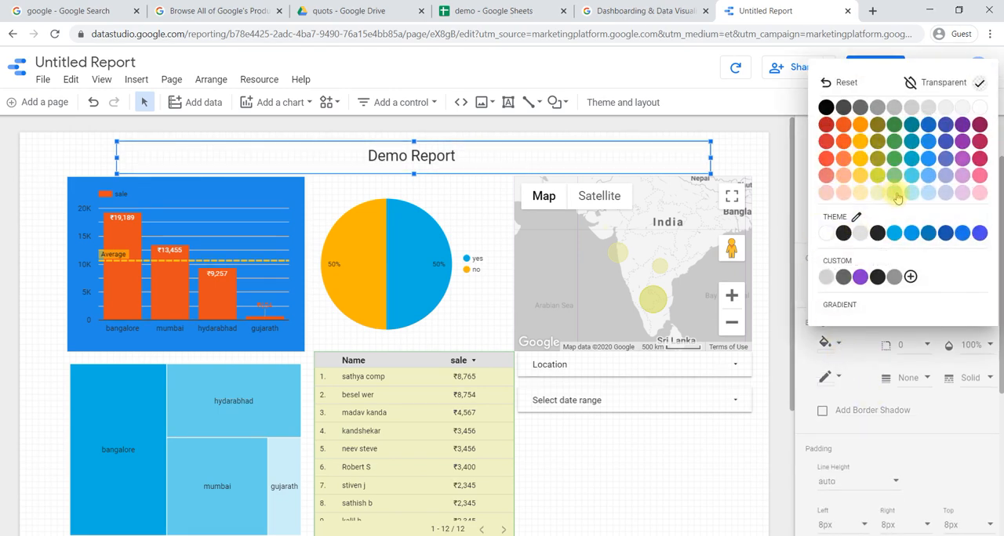
left_click(896, 194)
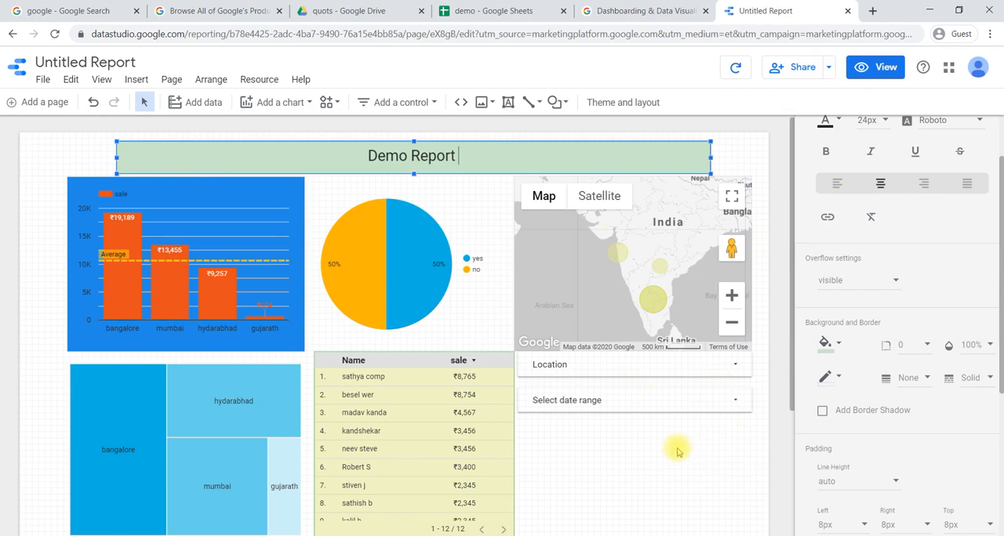
scroll(945, 455, "down", 3)
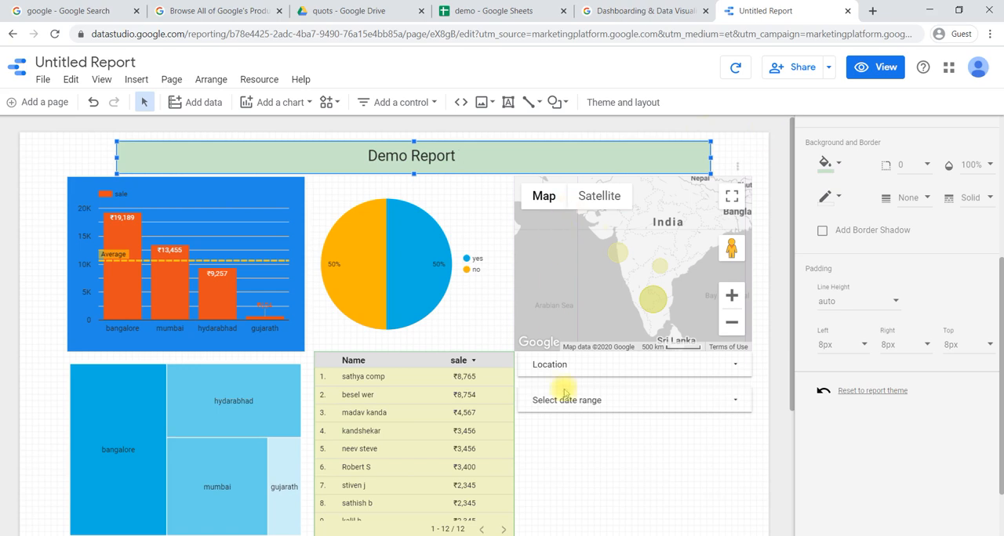
left_click(574, 441)
- Insert a second text box below the date range control and extend its height to the table's lower edge
scroll(554, 454, "down", 2)
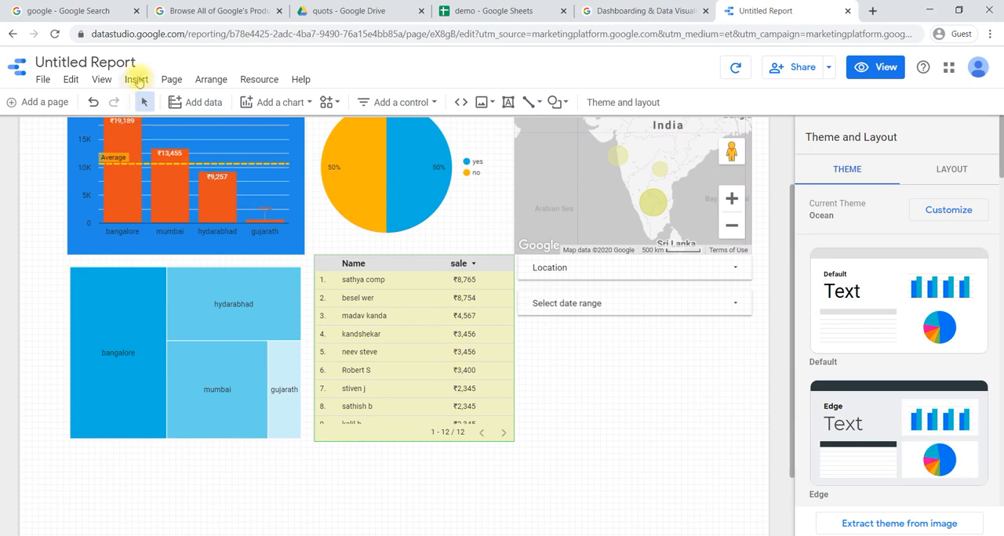
left_click(135, 79)
scroll(172, 228, "down", 3)
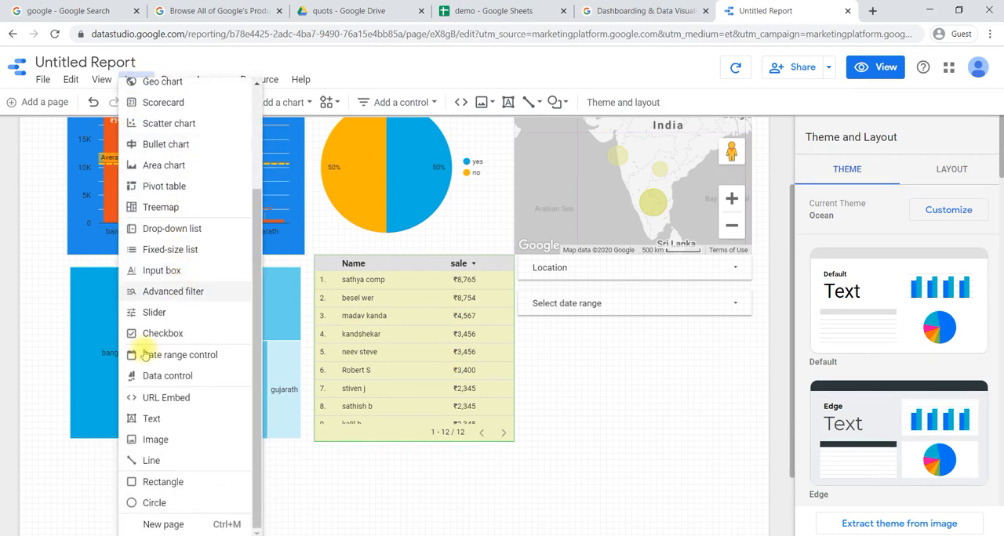
left_click(195, 419)
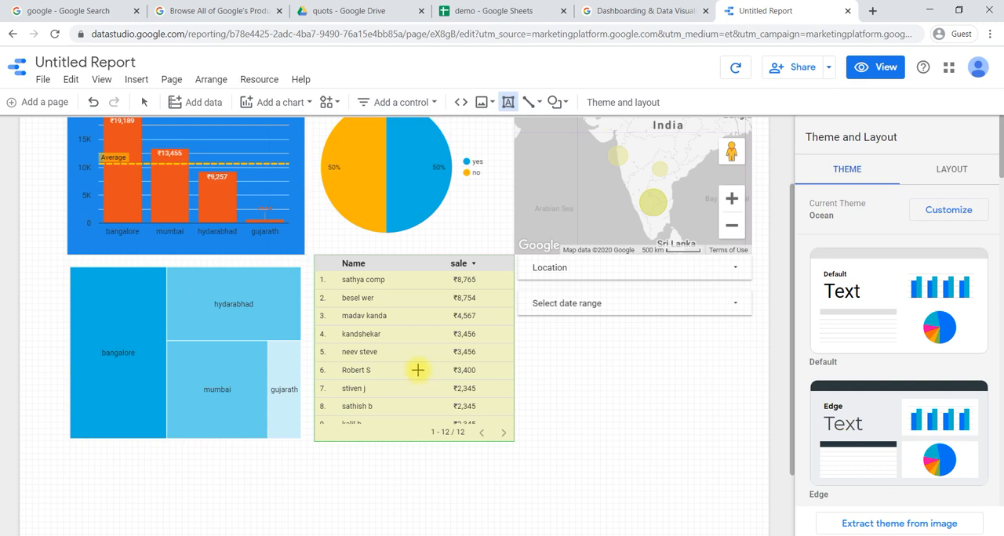
left_click(523, 327)
left_click_drag(643, 346, 639, 443)
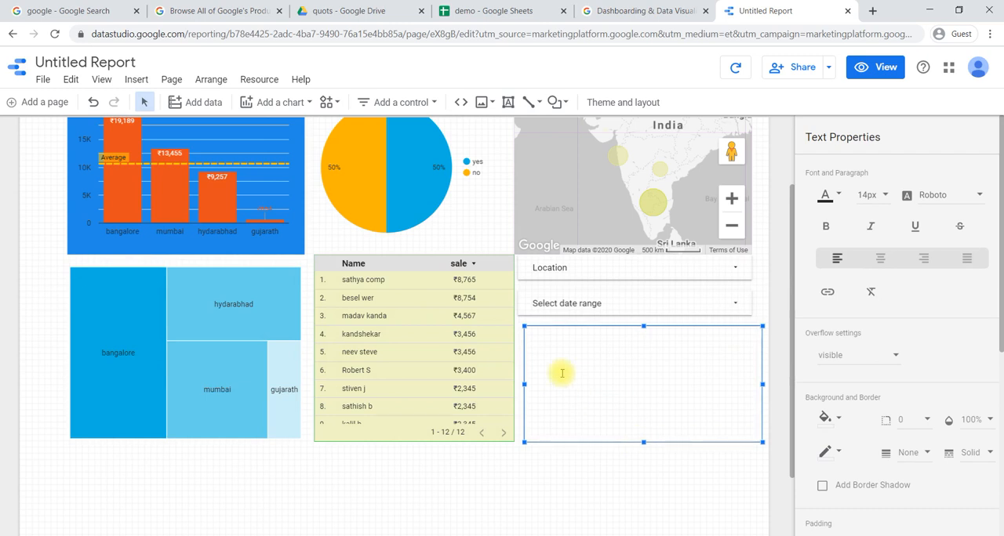
- Enter "report is on........" in the new text box and narrow the box to match the controls above it
type("report is on.......")
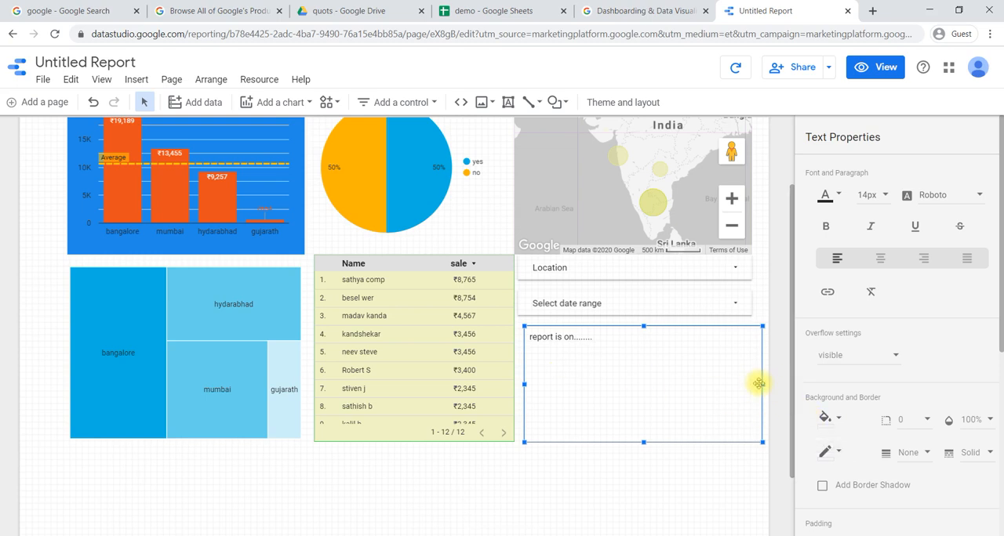
left_click_drag(761, 383, 753, 383)
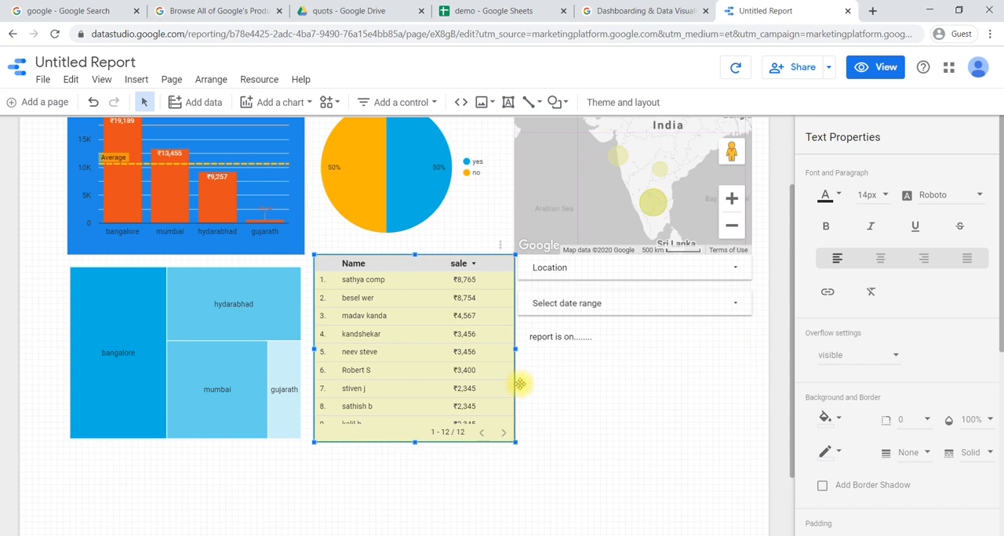
left_click(578, 380)
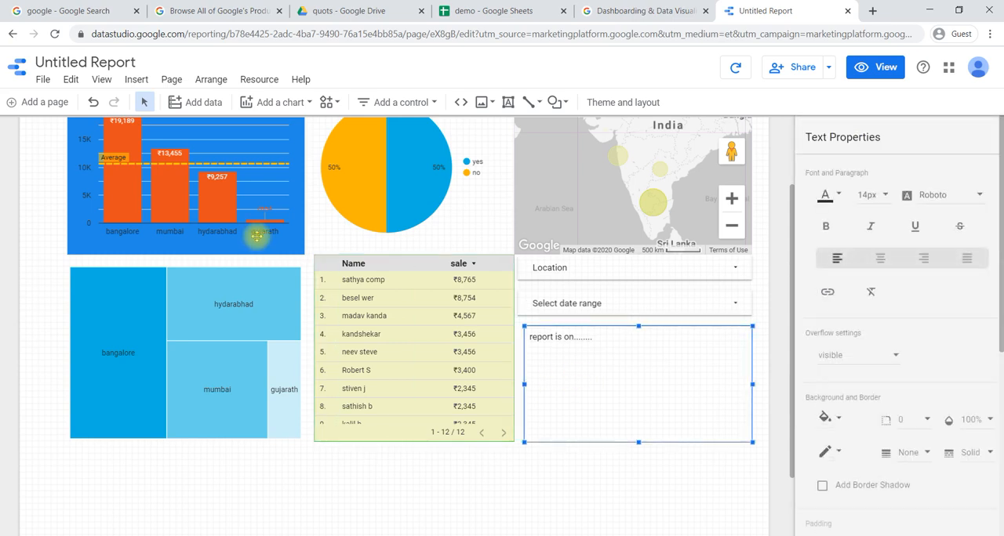
- Insert an image element with its upper corner beside the start of the title banner, above the bar chart
scroll(258, 233, "up", 3)
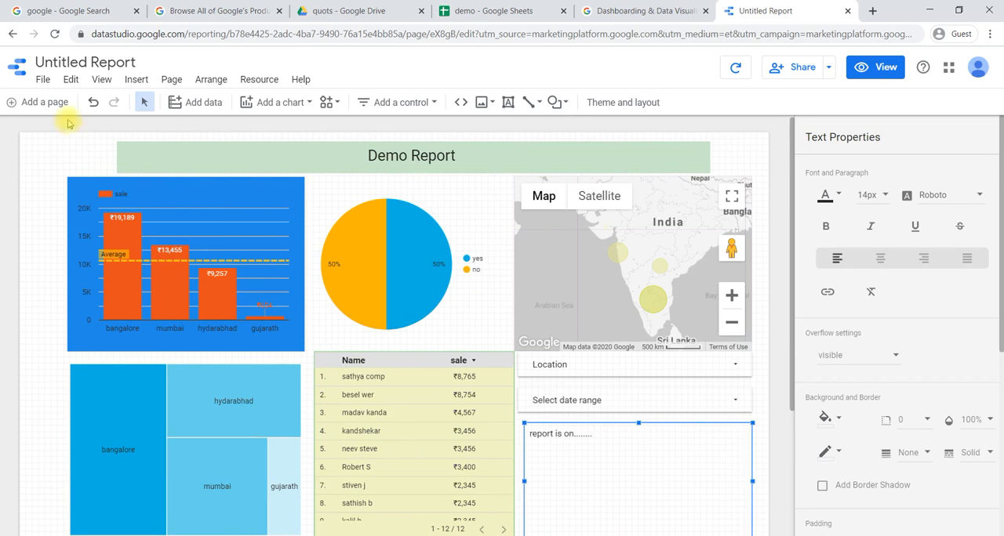
left_click(138, 86)
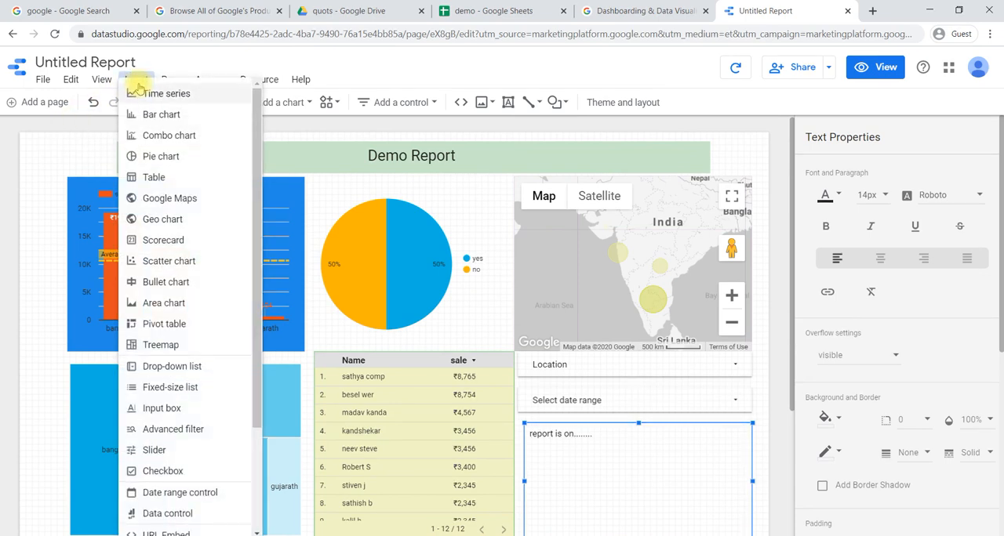
scroll(208, 392, "down", 2)
scroll(211, 394, "down", 1)
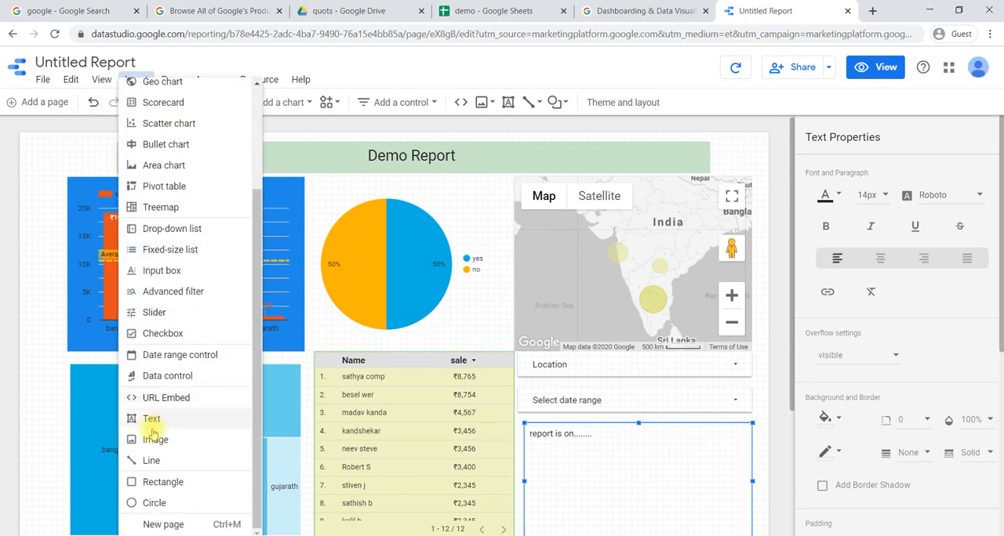
left_click(161, 440)
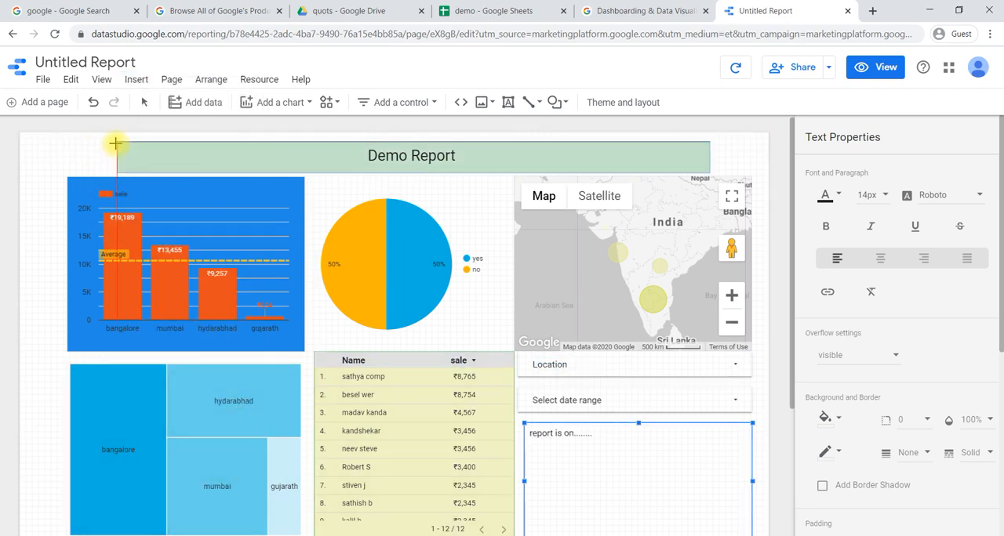
left_click(68, 142)
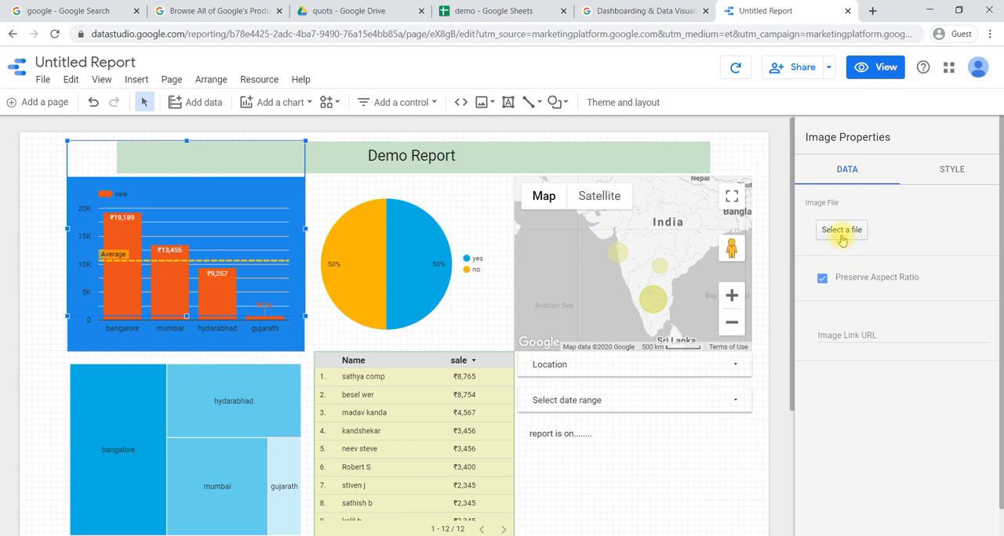
- Delete the empty image element beside the title banner without choosing an image file
left_click(843, 343)
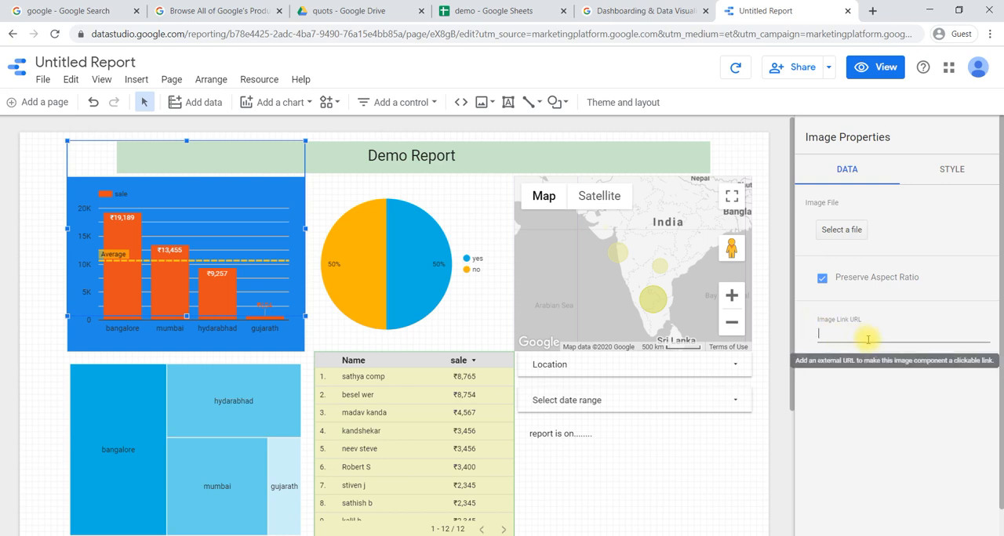
left_click(88, 155)
key("Delete")
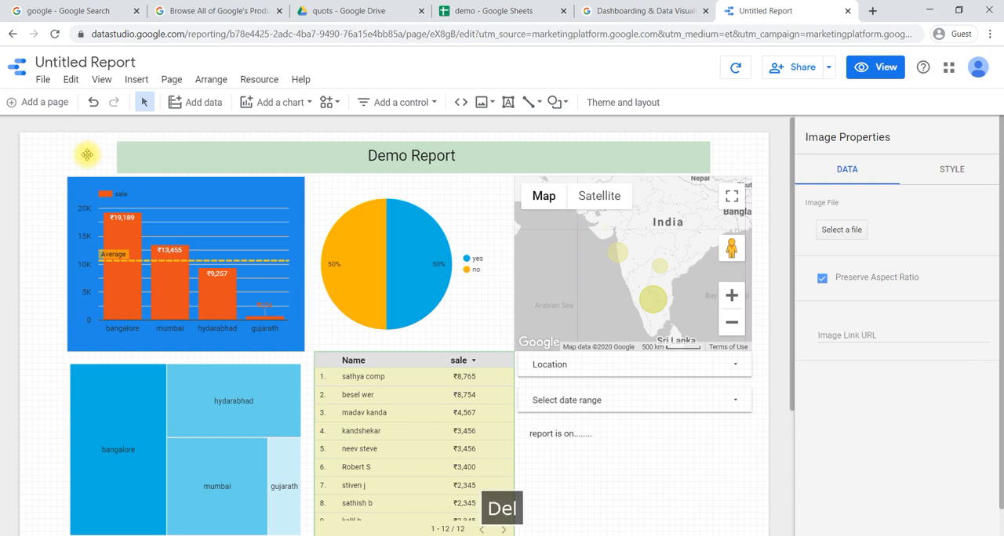
- Draw a horizontal line below the treemap and table, spanning from the treemap's outer edge to the controls' outer edge, and deselect it
scroll(363, 386, "down", 2)
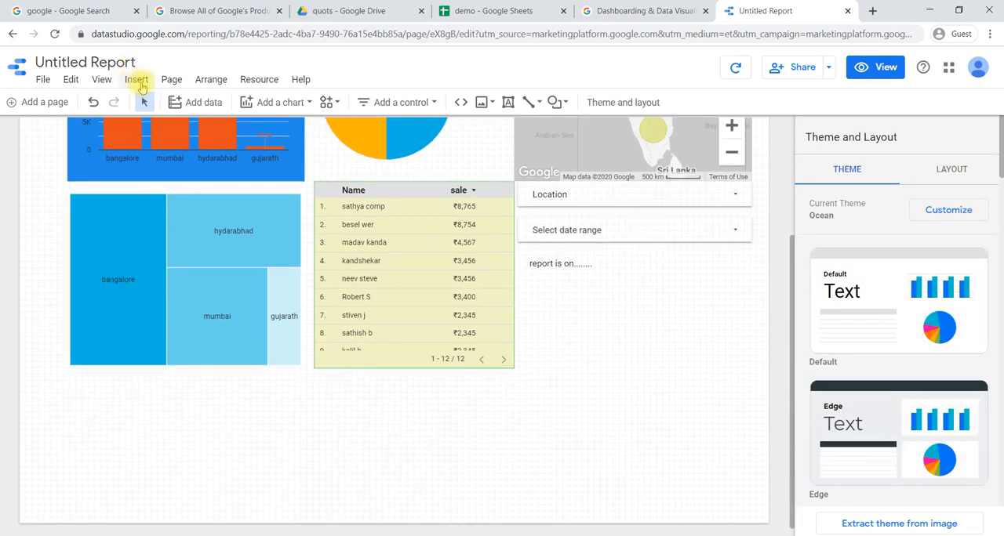
left_click(141, 88)
scroll(161, 408, "down", 2)
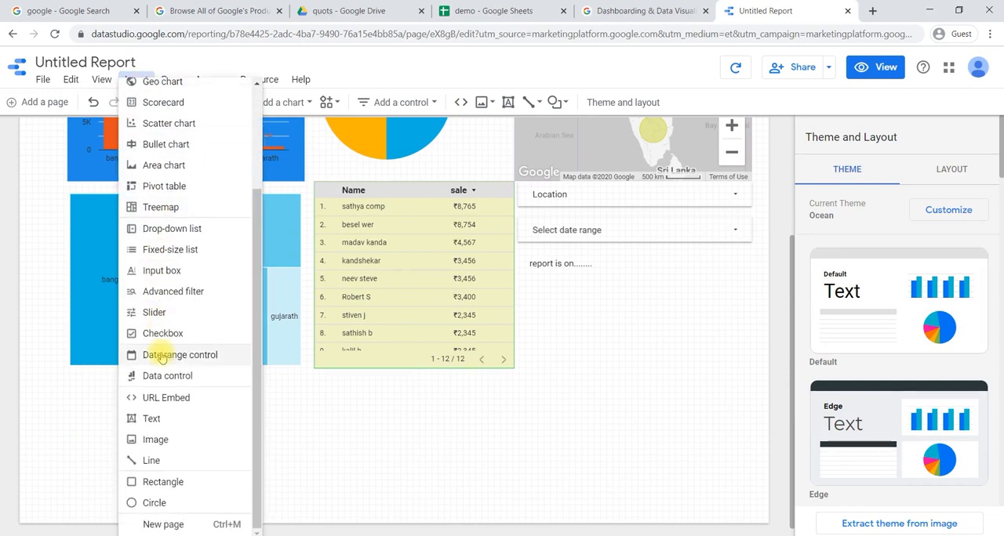
left_click(168, 461)
left_click_drag(100, 386, 69, 386)
left_click_drag(174, 396, 765, 385)
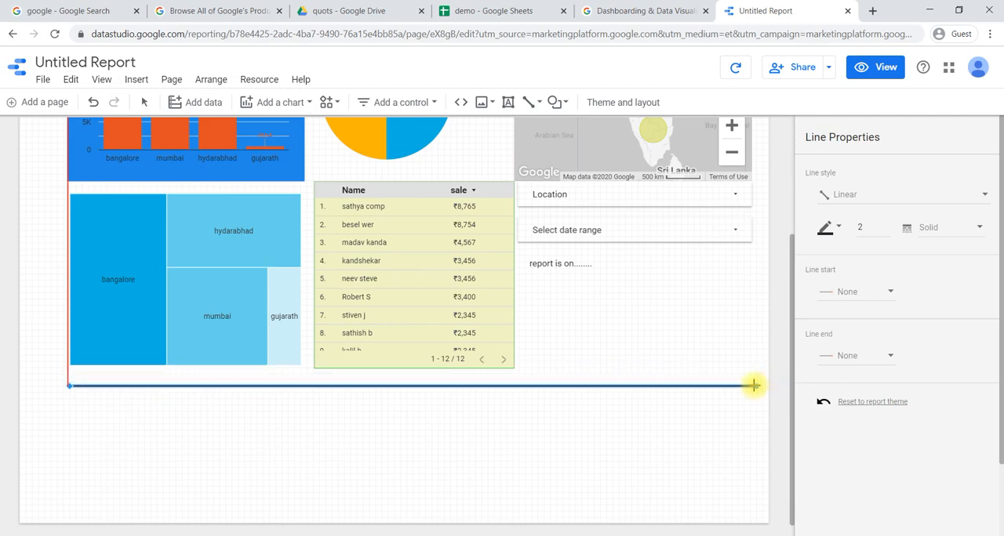
left_click_drag(749, 385, 749, 385)
left_click(460, 414)
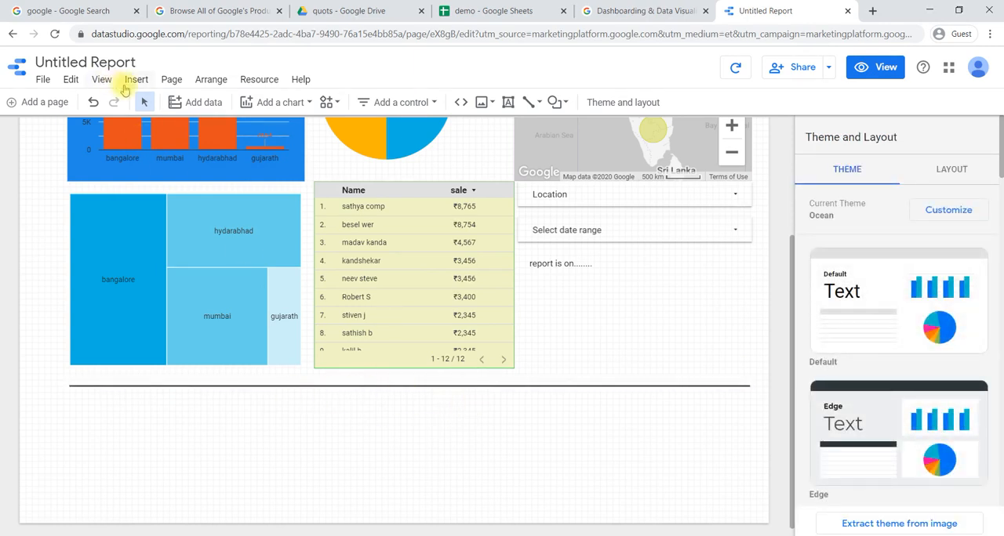
left_click(129, 82)
scroll(213, 383, "down", 3)
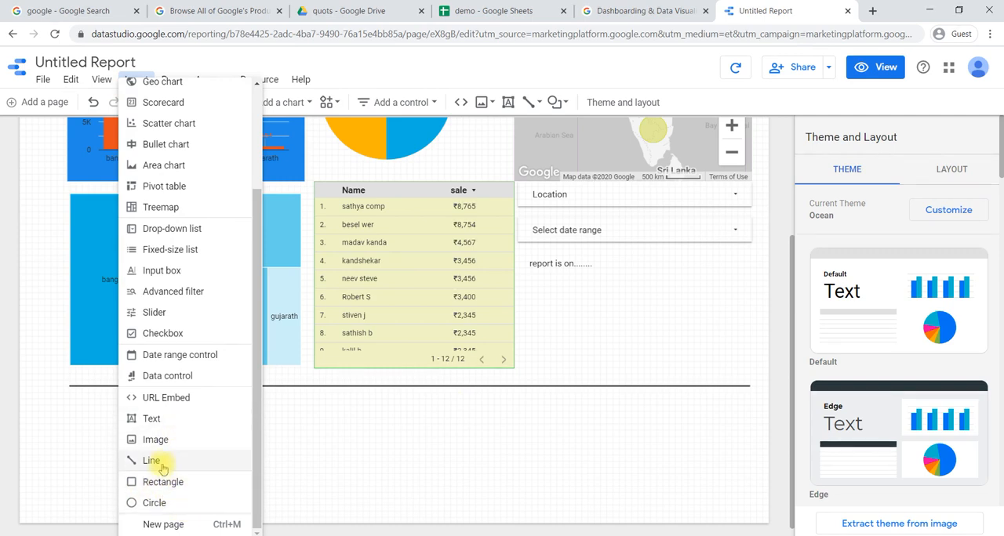
left_click(303, 474)
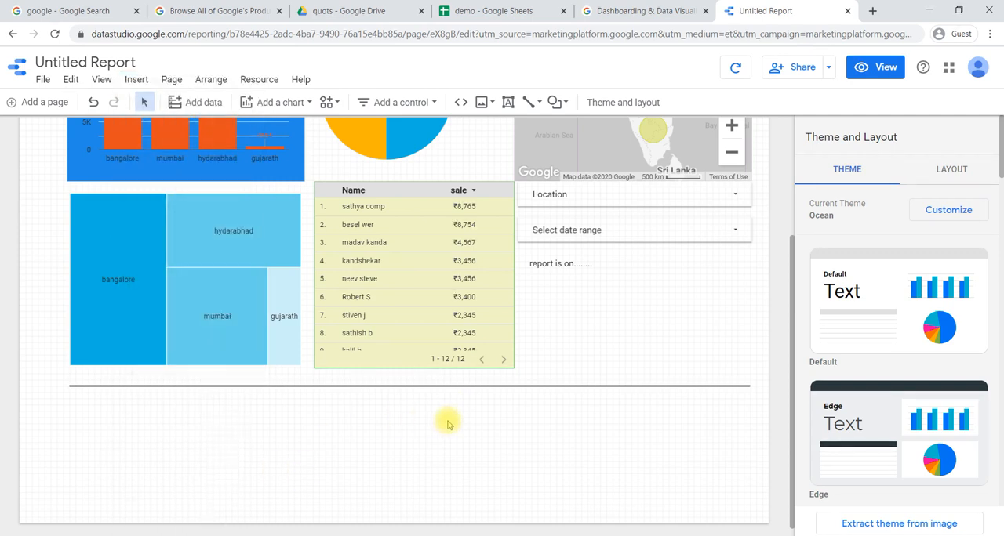
scroll(448, 420, "up", 2)
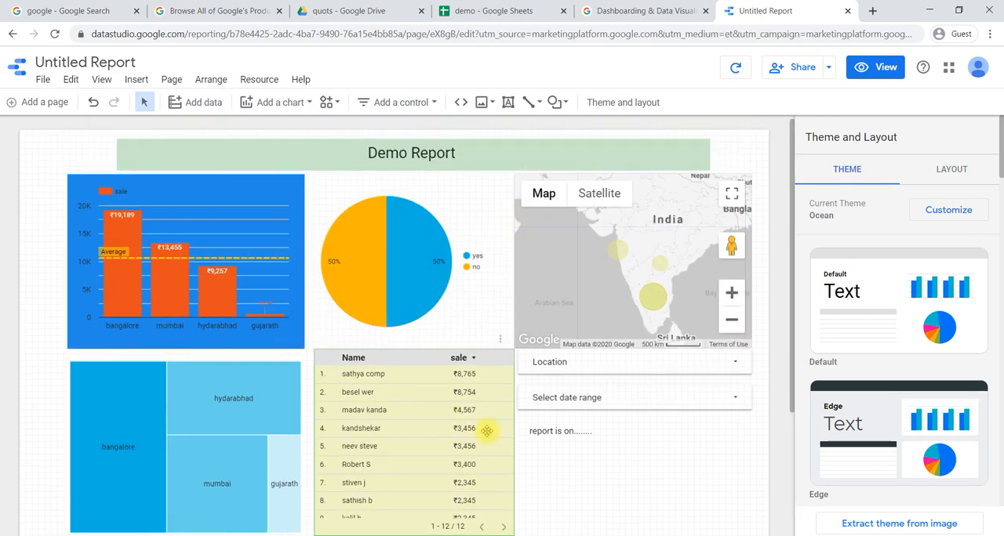
scroll(486, 431, "down", 2)
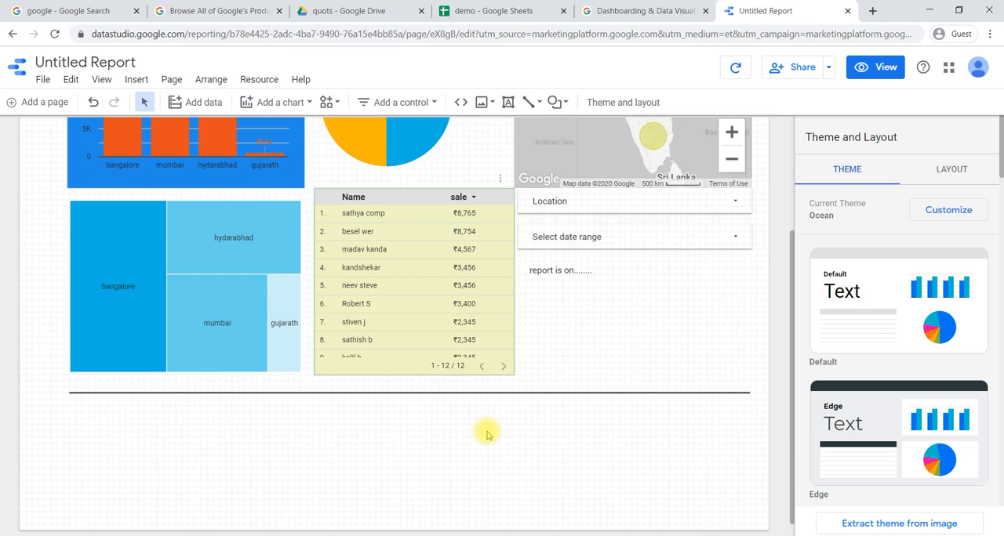
scroll(486, 434, "up", 2)
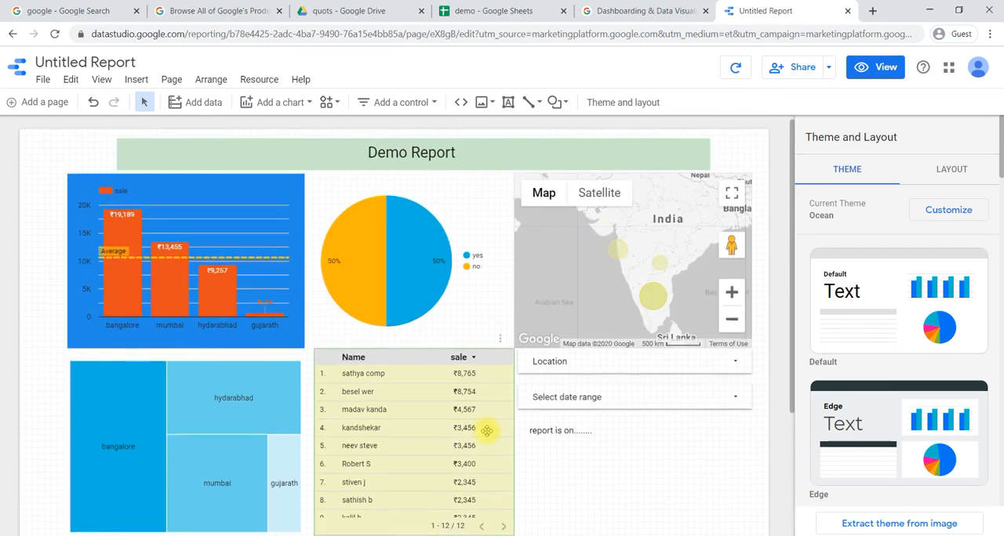
- Preview the report in view mode and try the map's Satellite display before returning it to Map
left_click(884, 68)
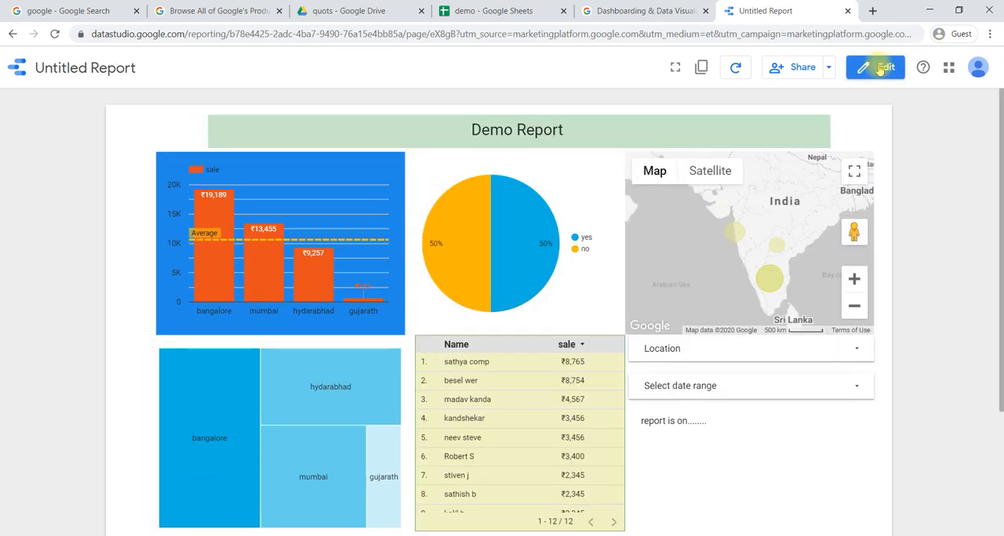
scroll(572, 240, "down", 2)
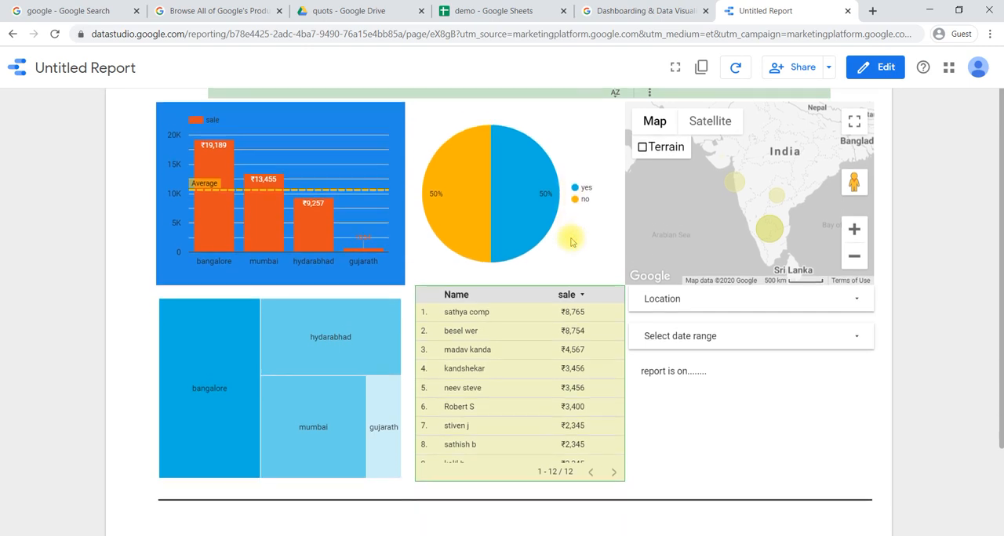
scroll(572, 239, "up", 2)
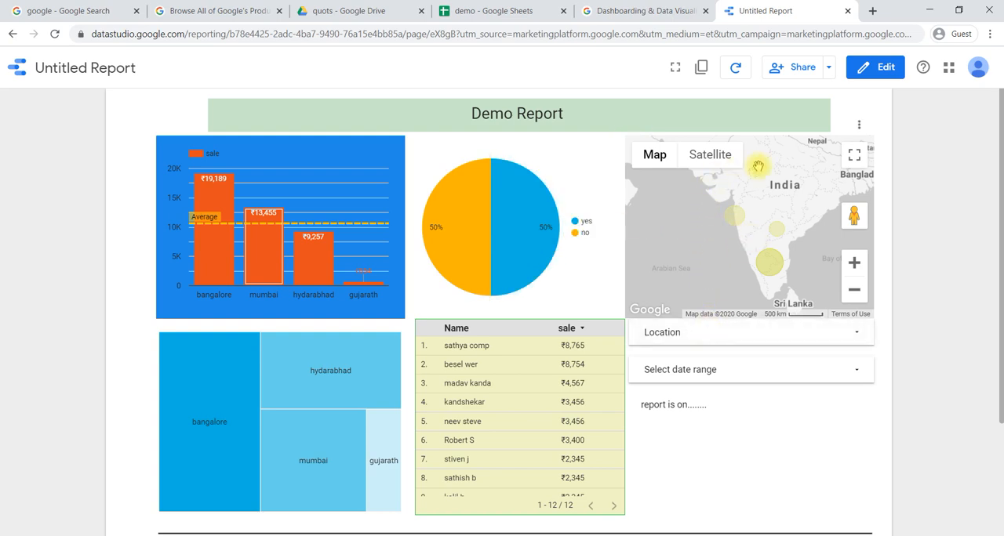
left_click(708, 160)
left_click(639, 157)
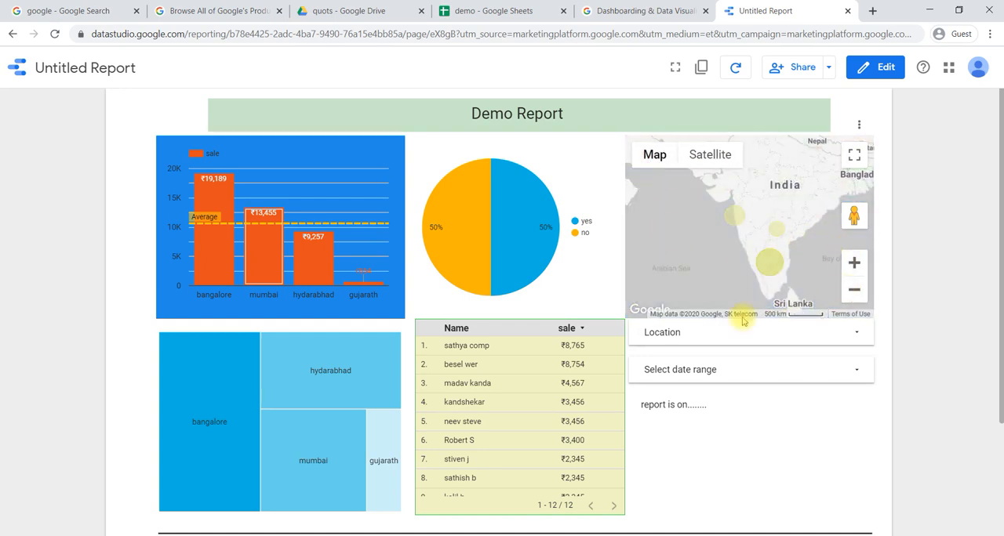
- Test the Location filter by showing only mumbai, reselect all locations and close the list
left_click(693, 337)
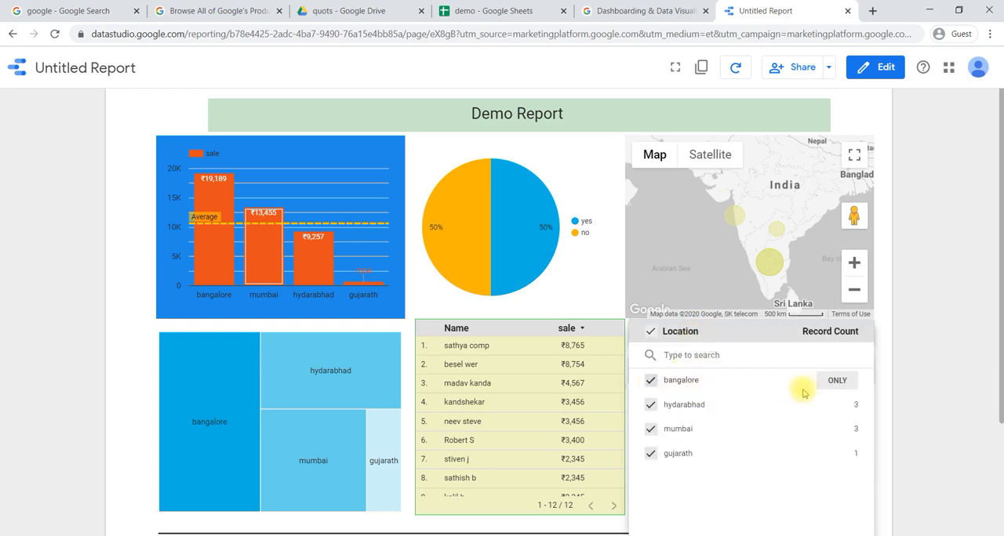
left_click(837, 430)
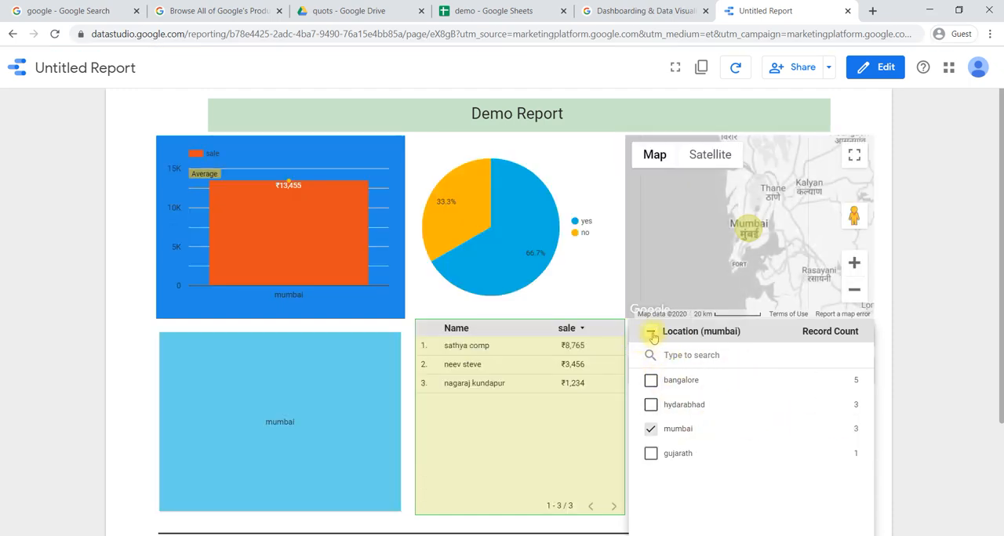
left_click(651, 333)
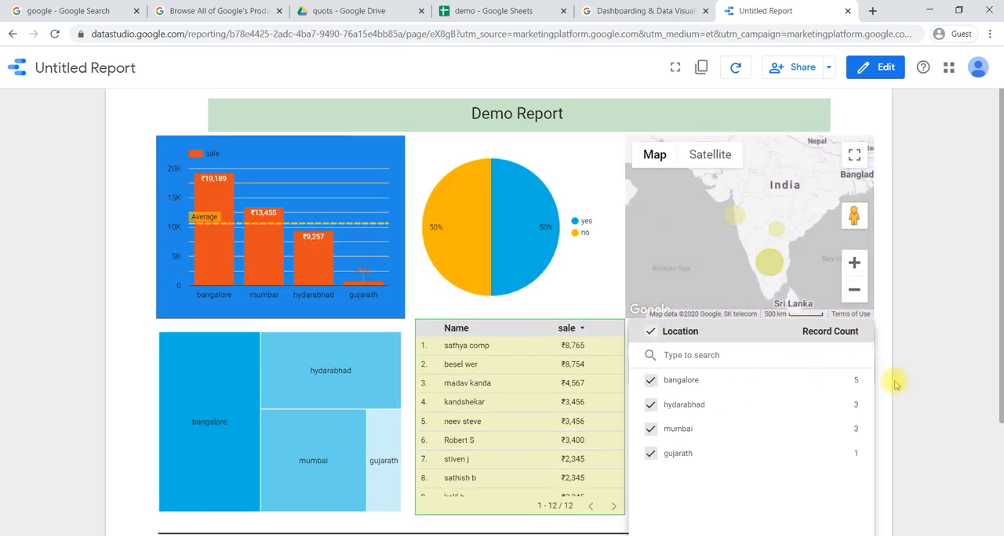
left_click(879, 401)
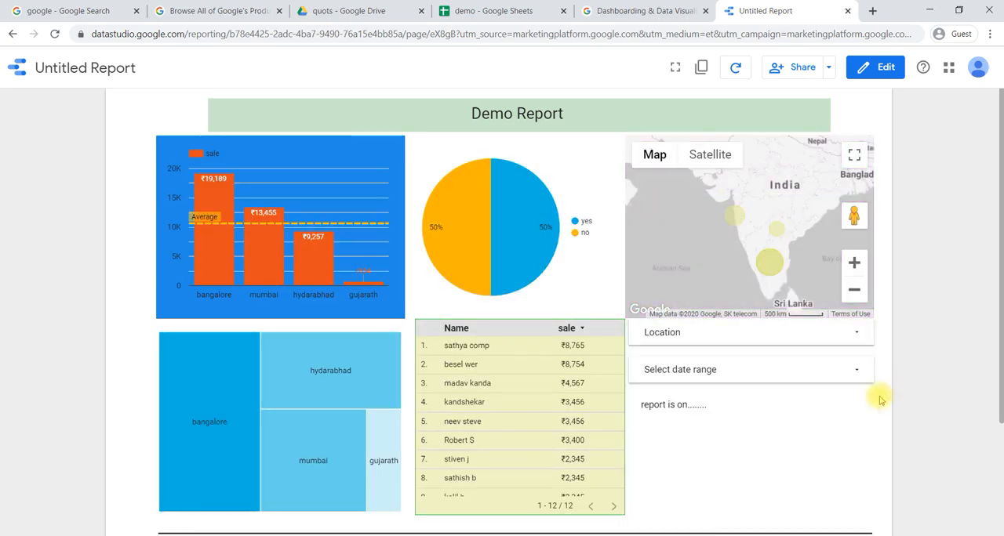
- Examine the date range control's calendar, close it without choosing dates, and check the description text below it
left_click(742, 375)
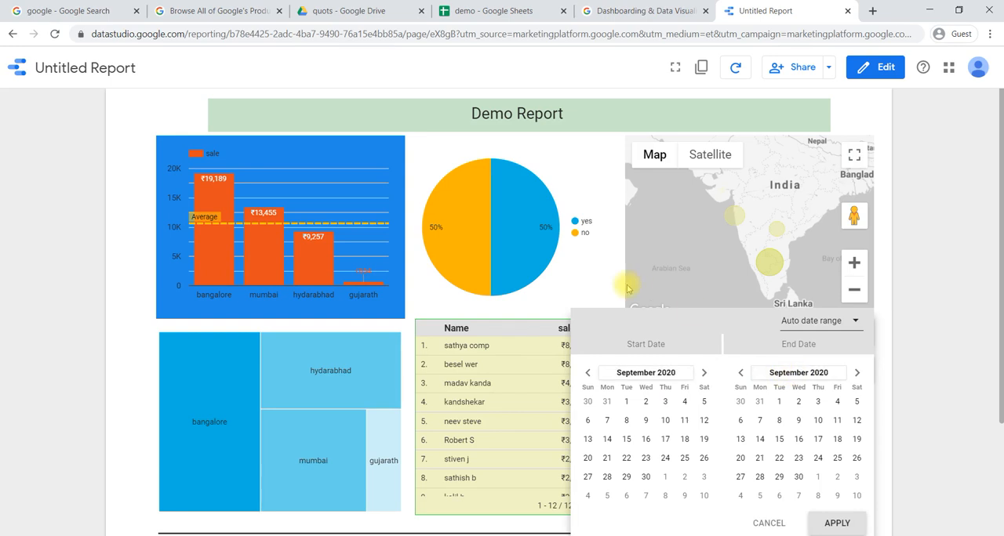
left_click(594, 279)
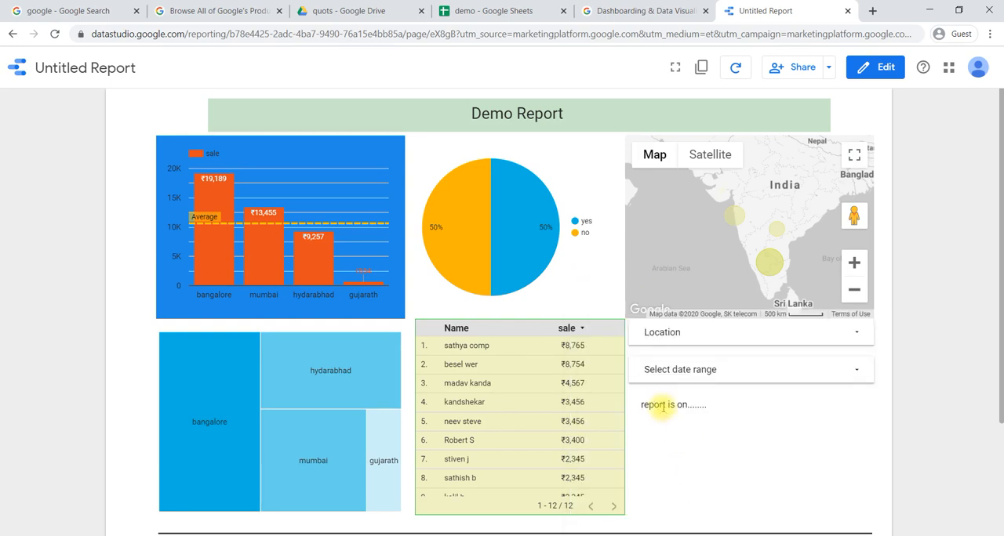
left_click_drag(687, 410, 766, 411)
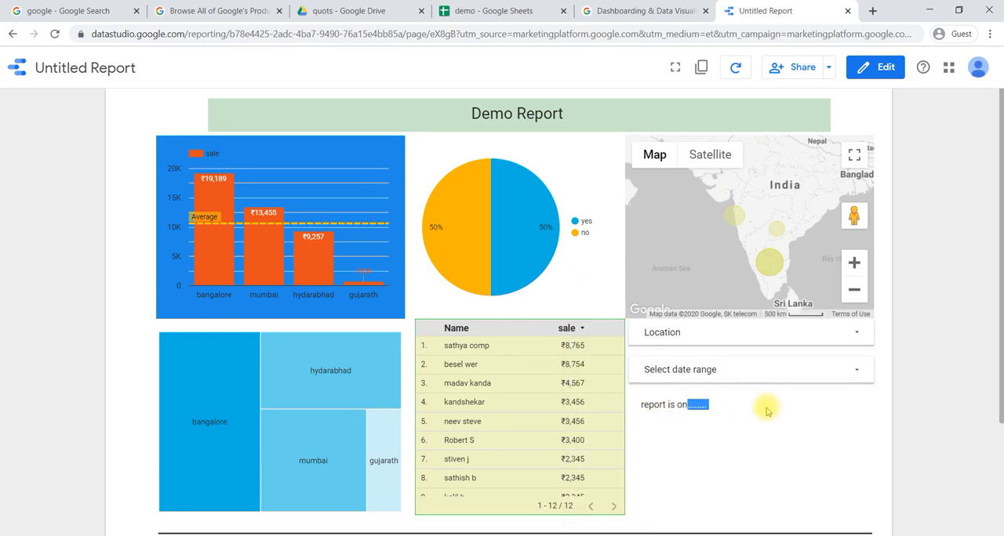
left_click(767, 408)
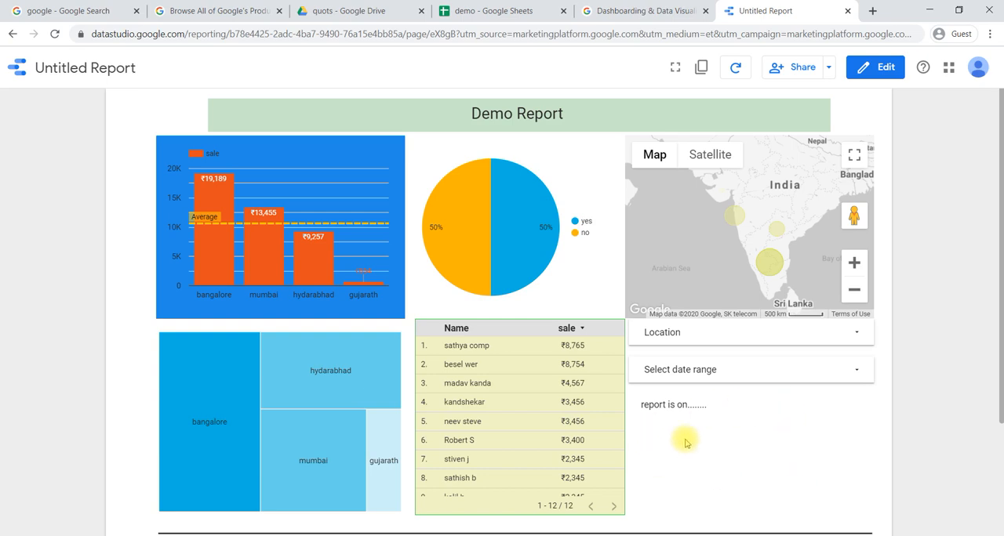
- Review the rest of the report page in the preview and return to edit mode
scroll(685, 442, "down", 1)
scroll(683, 439, "down", 3)
scroll(683, 438, "up", 4)
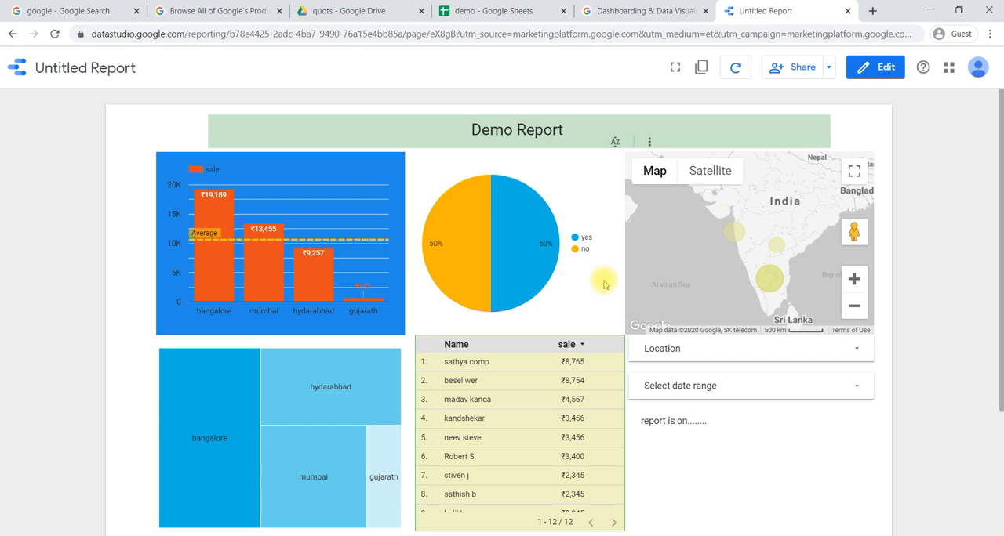
left_click(877, 71)
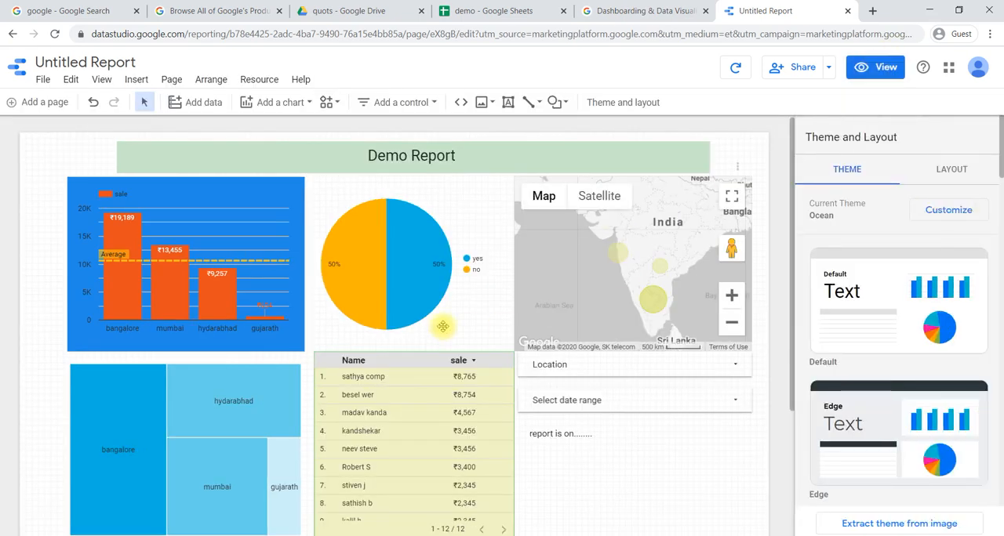